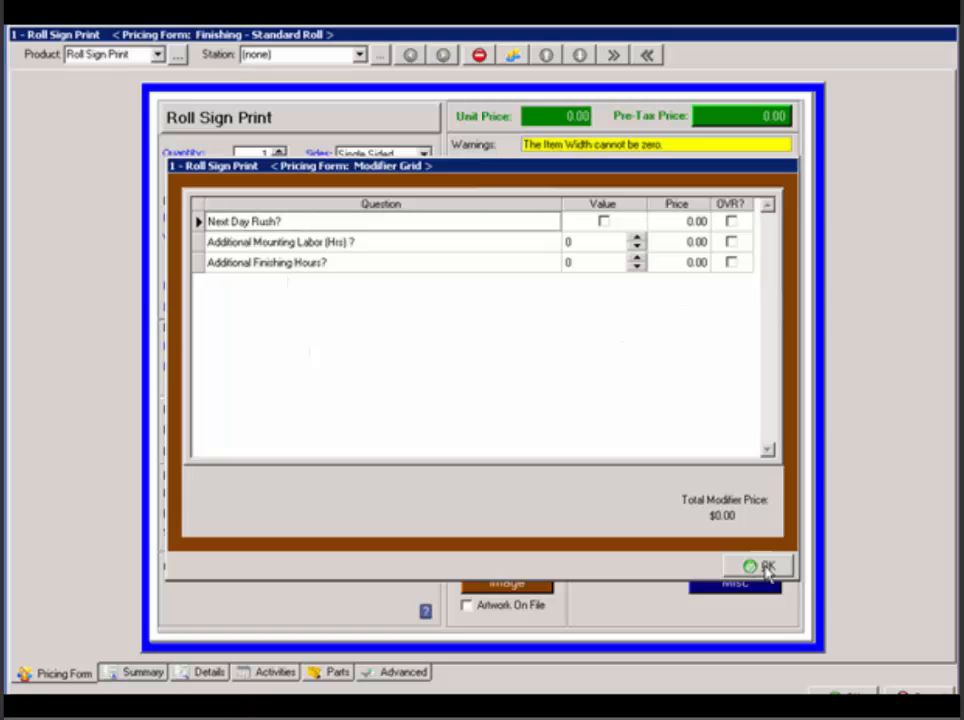
Close the modifier grid and cancel the Roll Sign Print line item to return to the empty order.
left_click(764, 567)
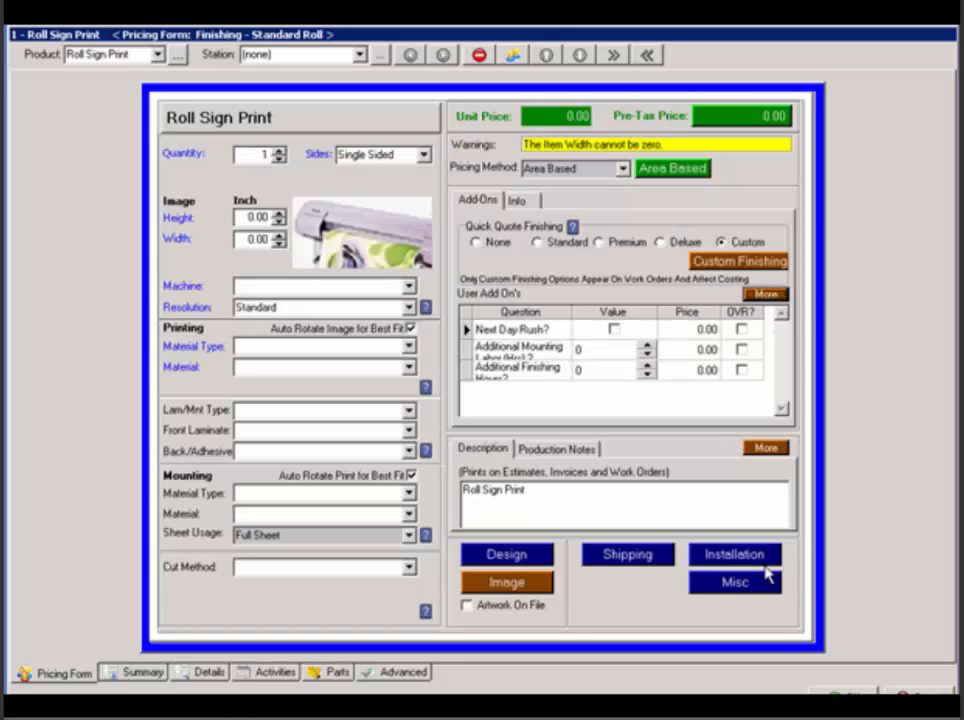
left_click(907, 691)
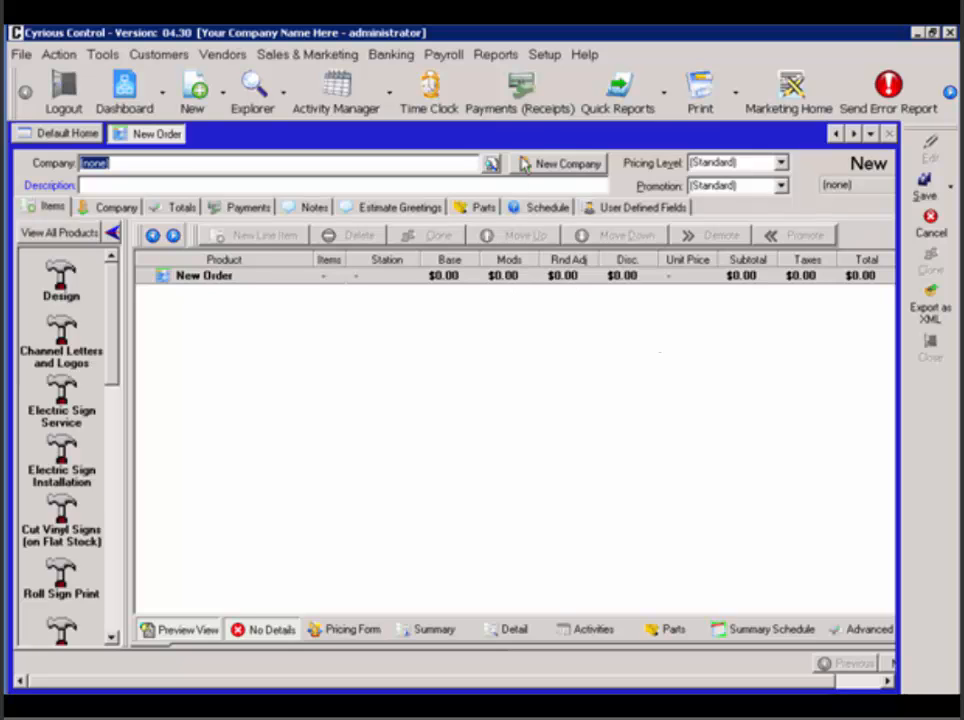
Open the product assignments of the Additional Charge modifier, found under General in the pricing setup's modifiers.
left_click(546, 56)
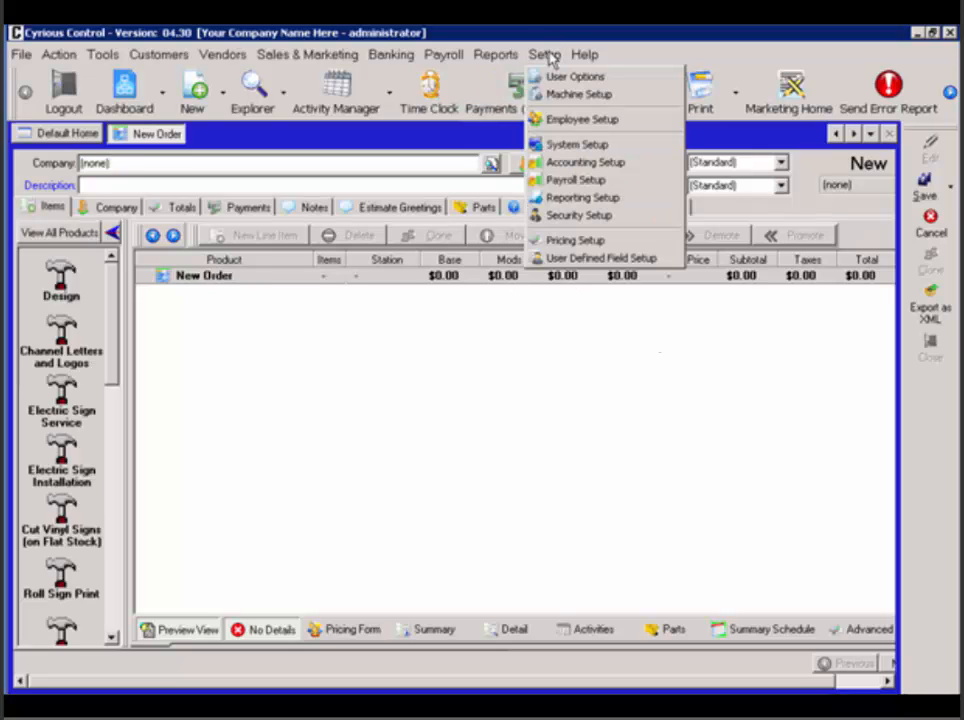
left_click(576, 241)
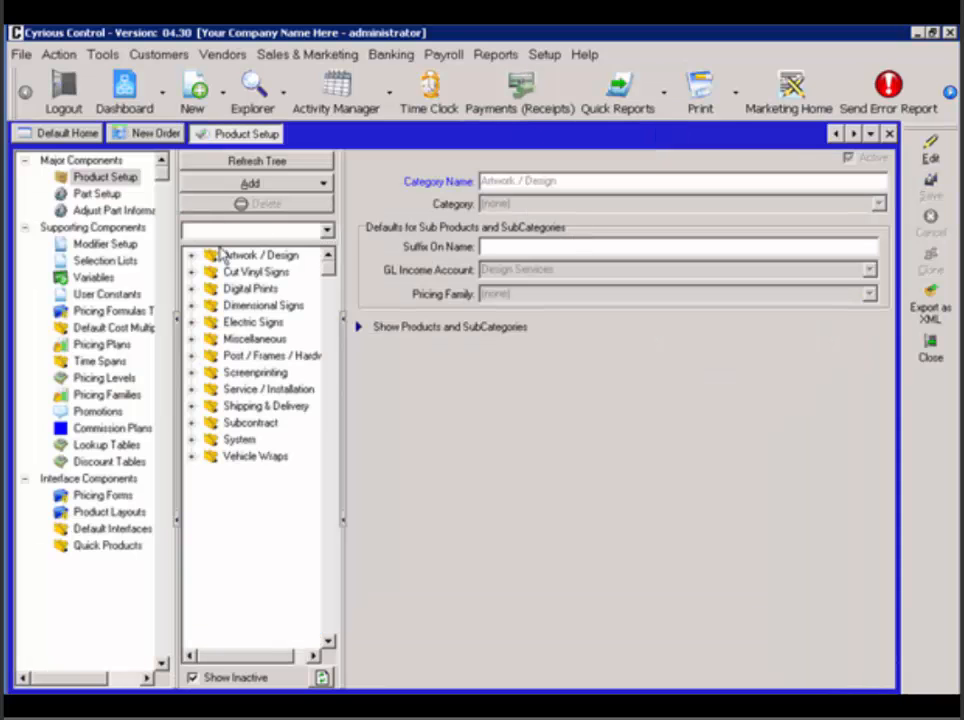
left_click(113, 250)
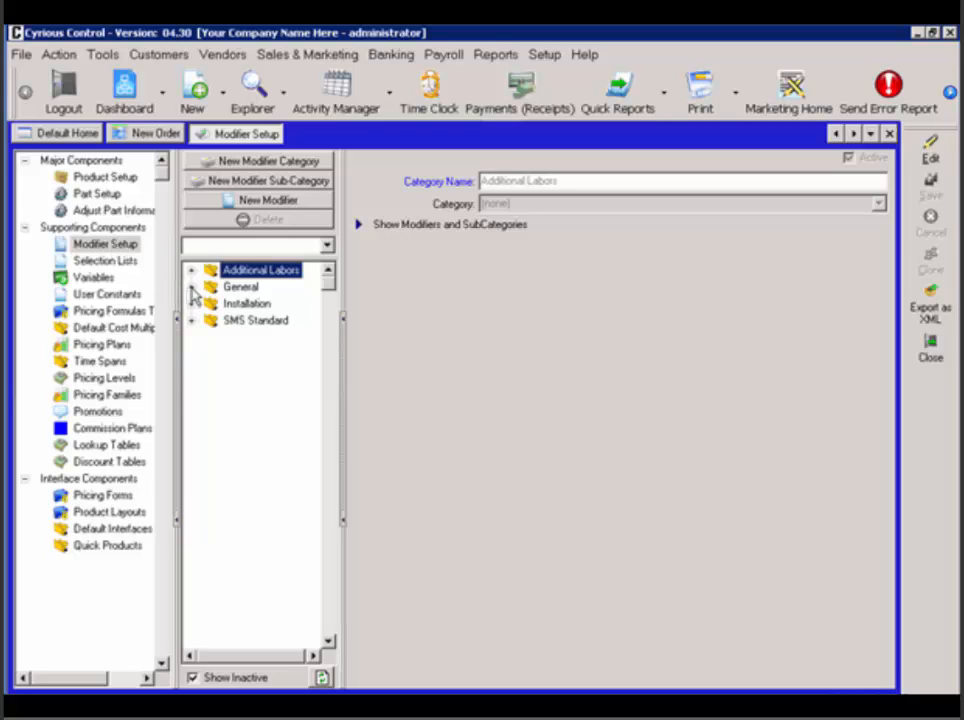
left_click(192, 287)
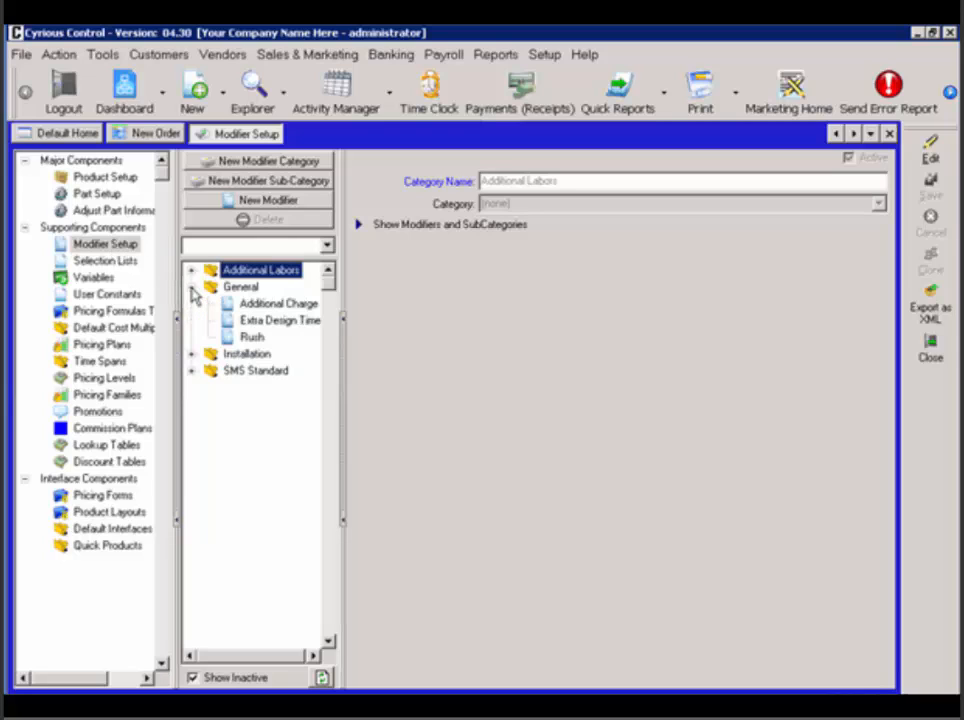
left_click(268, 306)
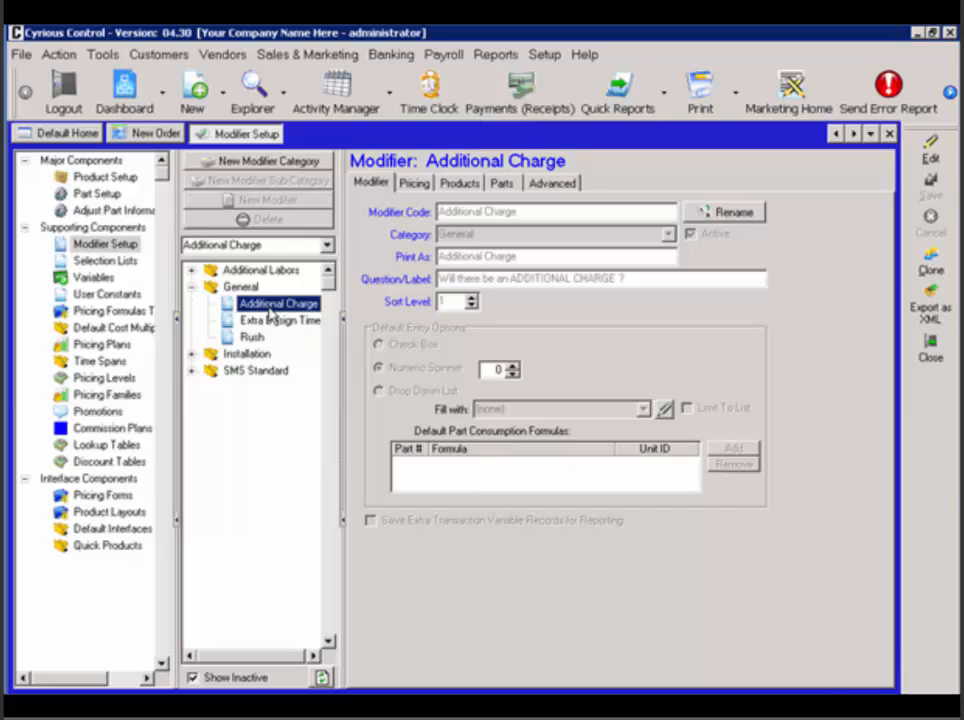
left_click(451, 190)
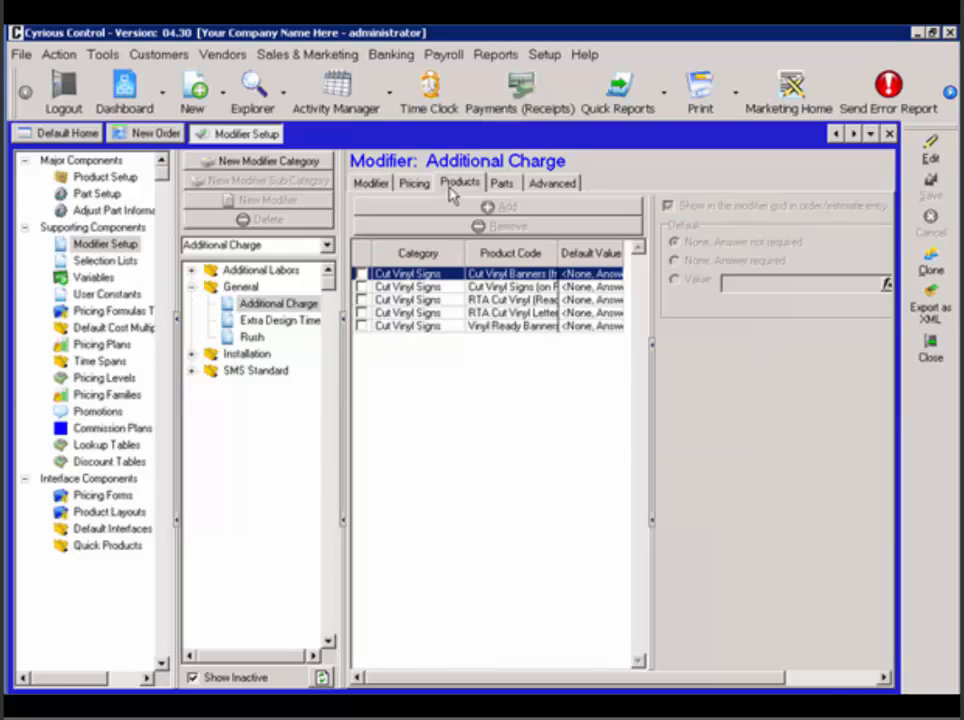
Edit the Additional Charge modifier and add Roll Sign Print from Digital Prints to its products.
left_click(936, 156)
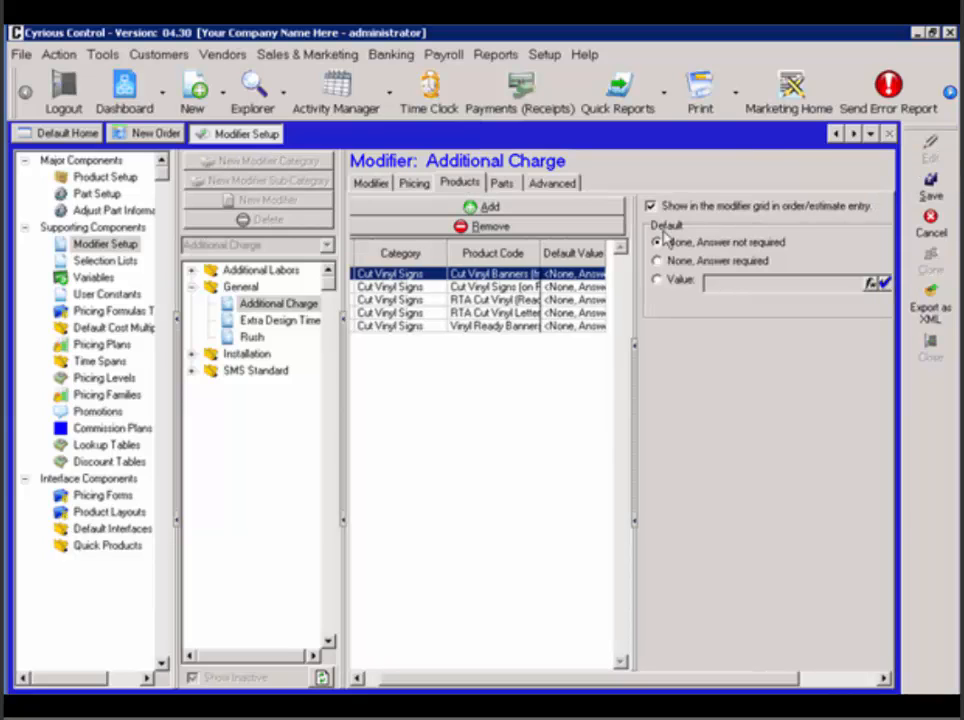
left_click(592, 210)
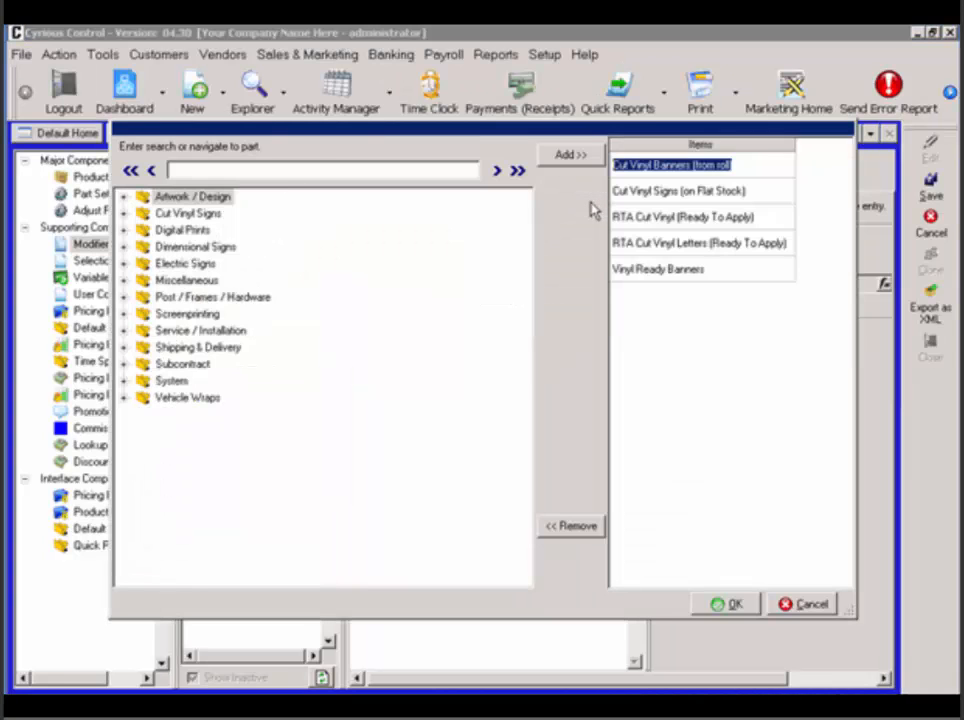
left_click(124, 231)
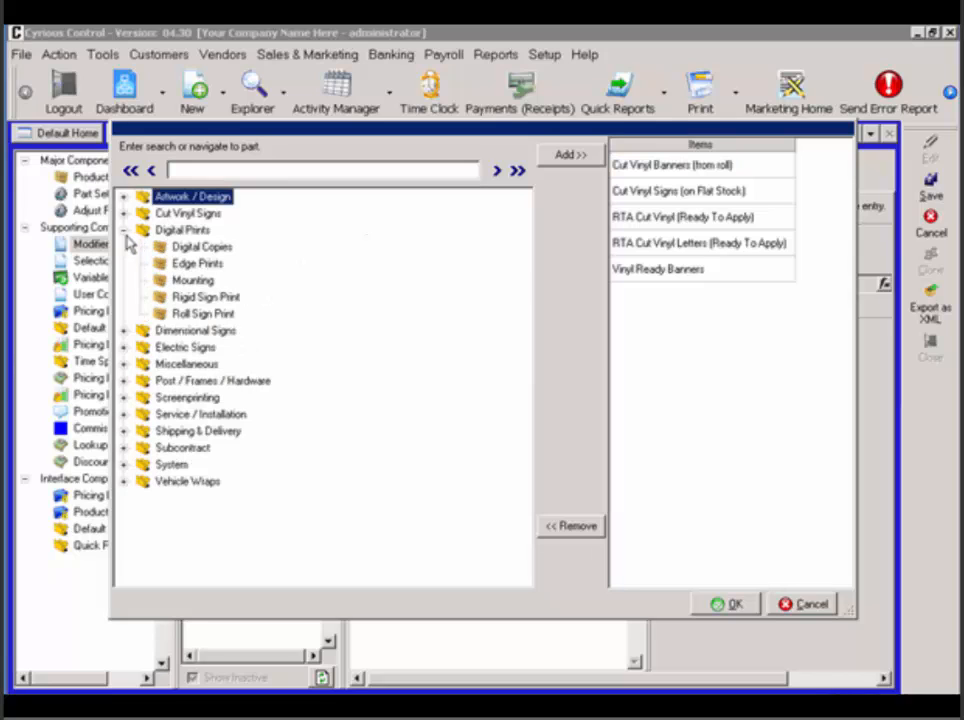
left_click(184, 316)
left_click(586, 158)
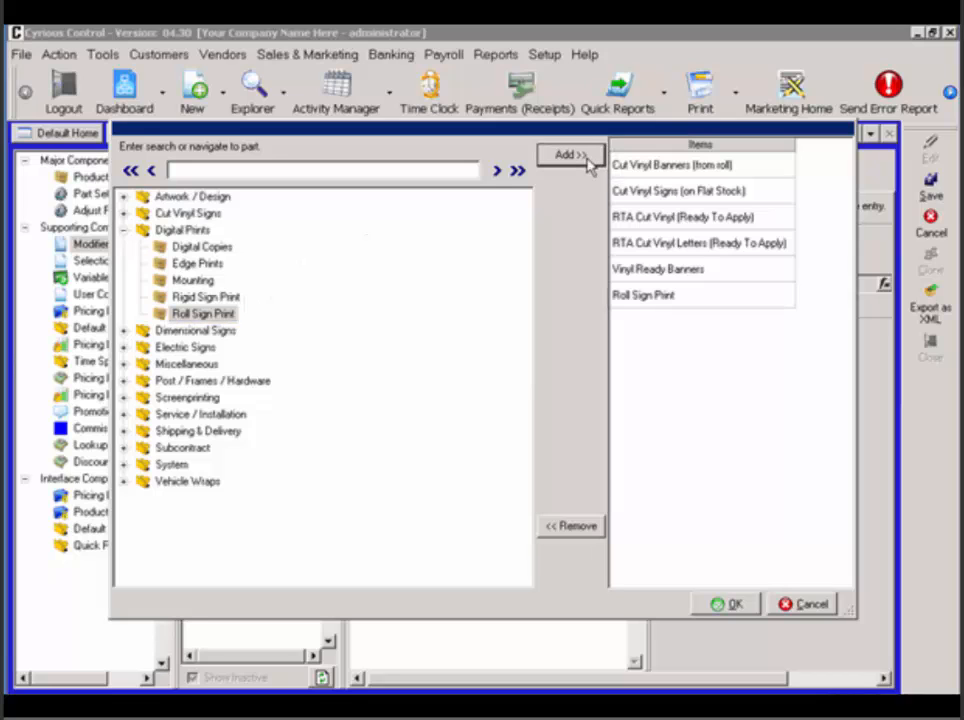
left_click(733, 605)
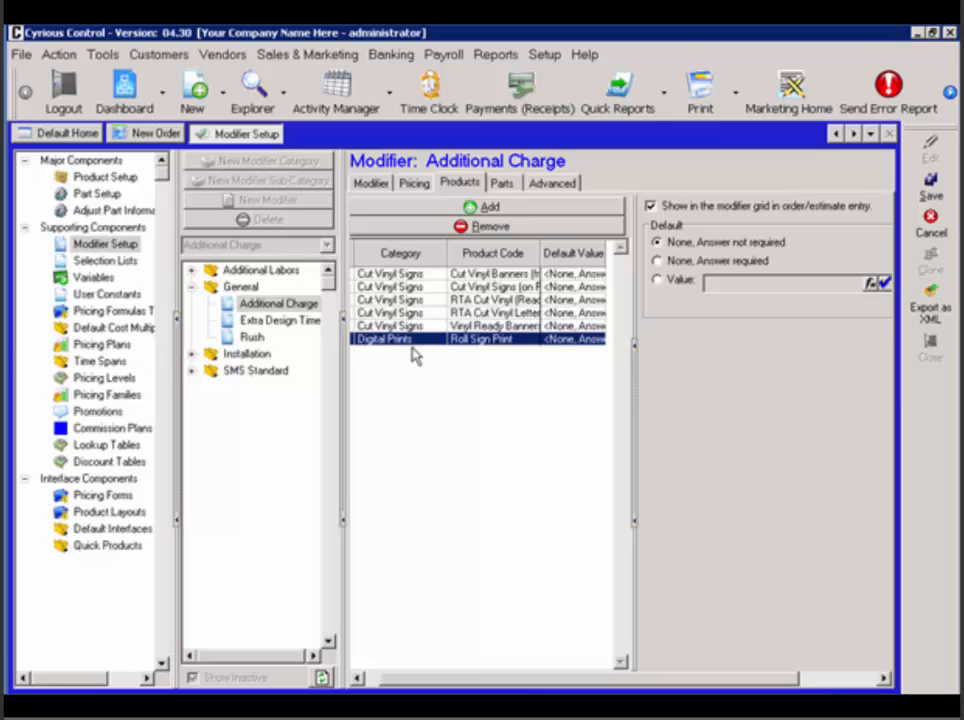
Give the Roll Sign Print assignment a default value of 100 and save the modifier.
left_click(680, 281)
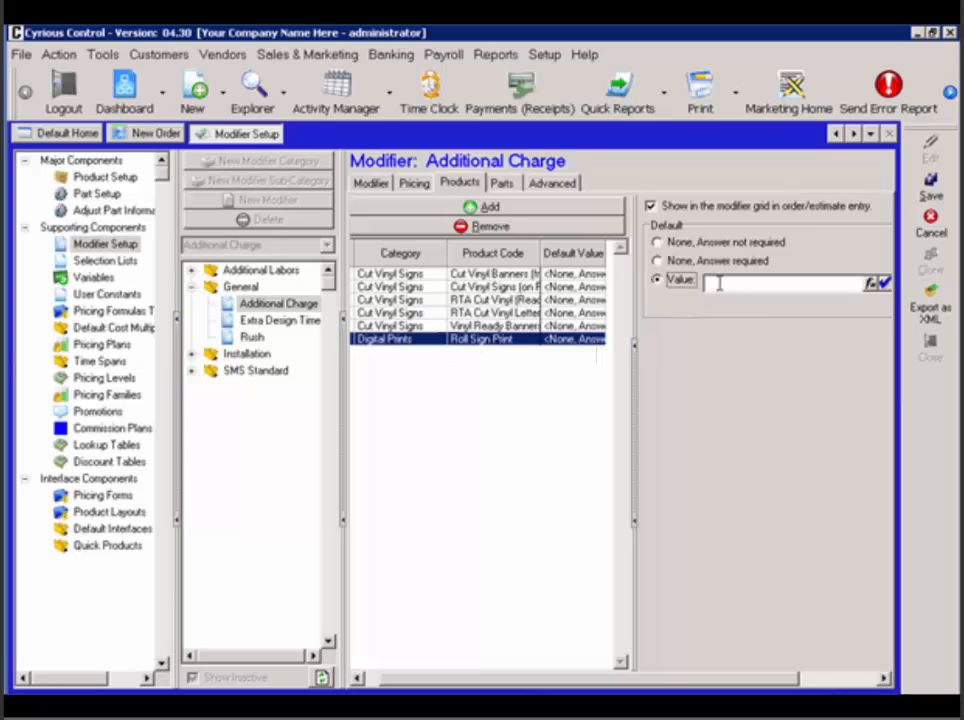
left_click(718, 283)
type("100")
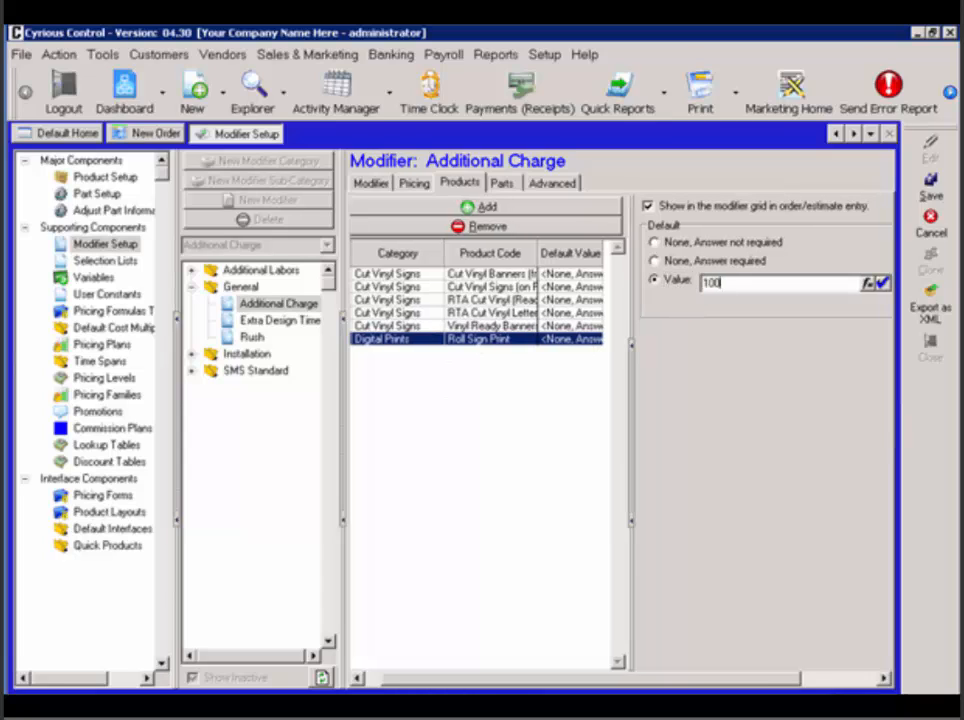
left_click(929, 182)
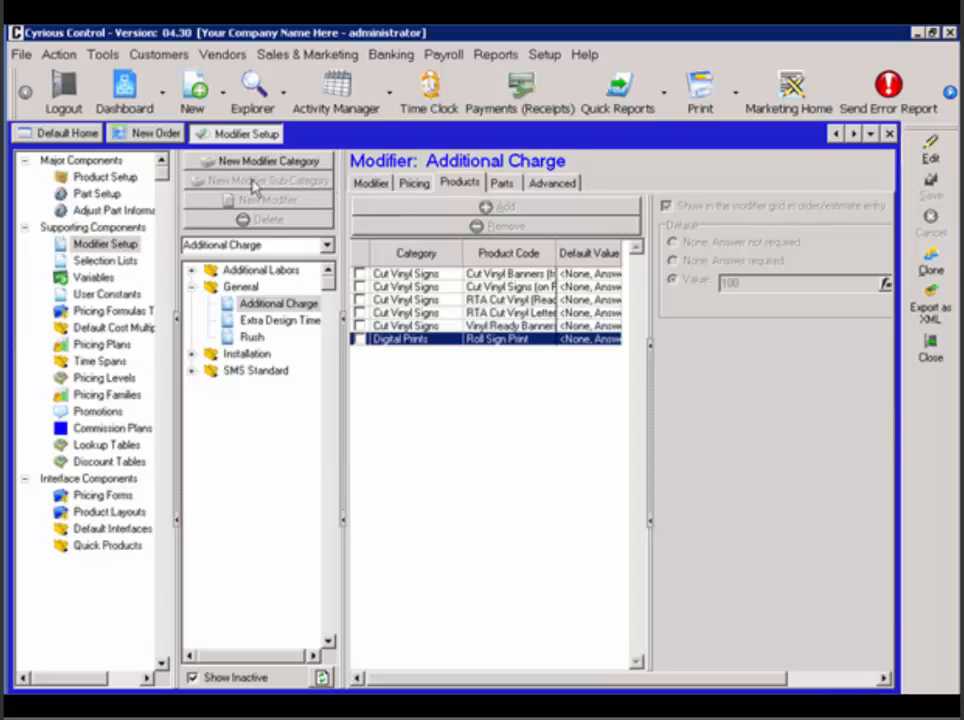
Add a Roll Sign Print item to the new order, review its full modifier grid, and cancel the item.
left_click(141, 136)
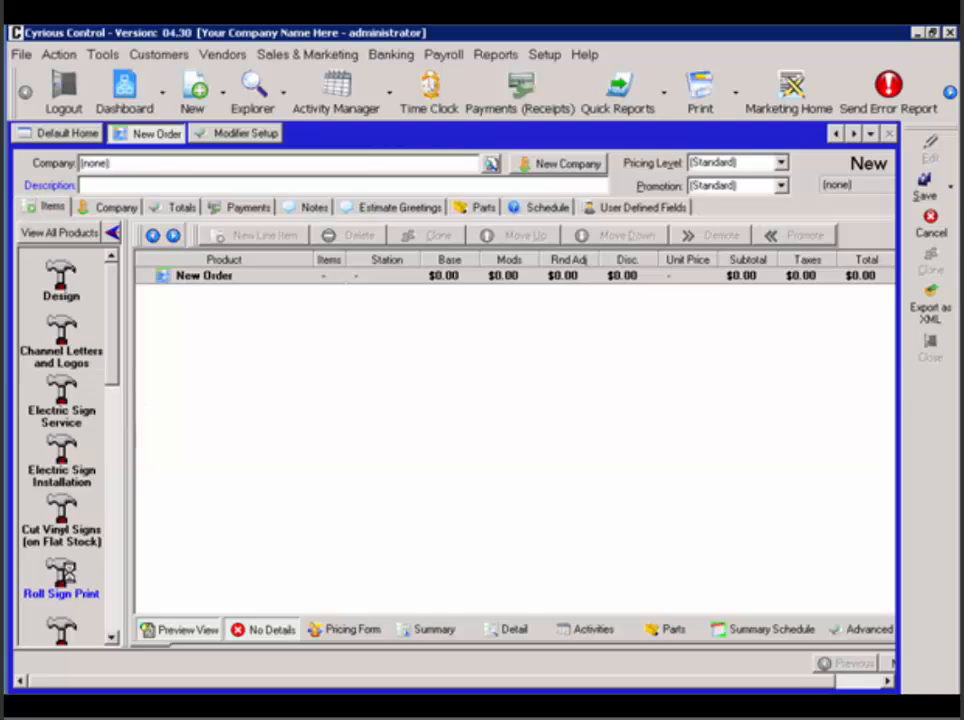
left_click(72, 578)
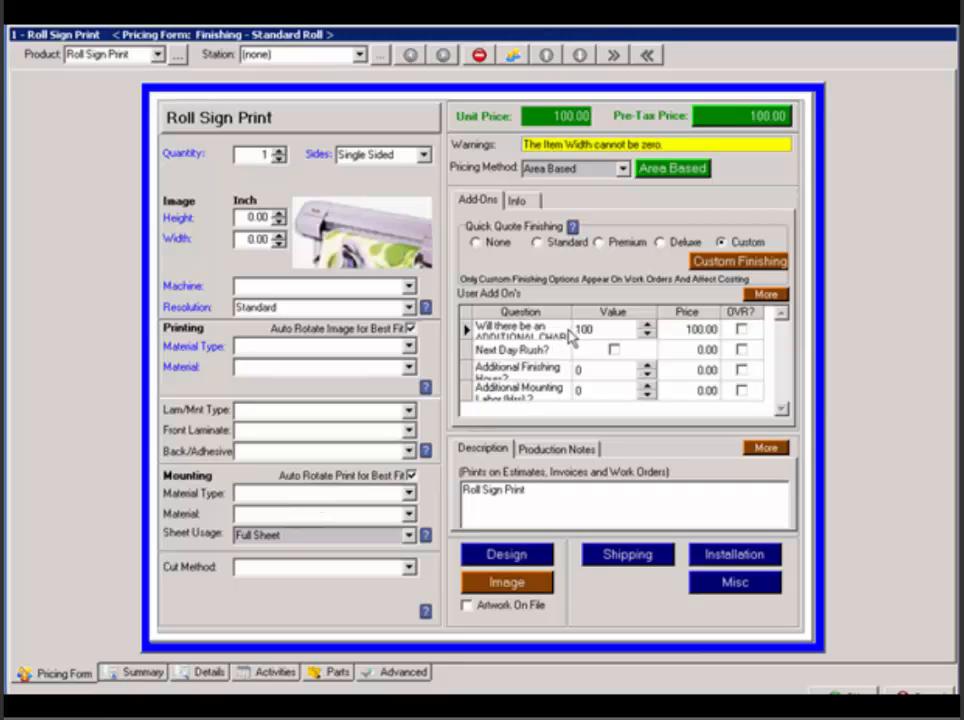
left_click(765, 294)
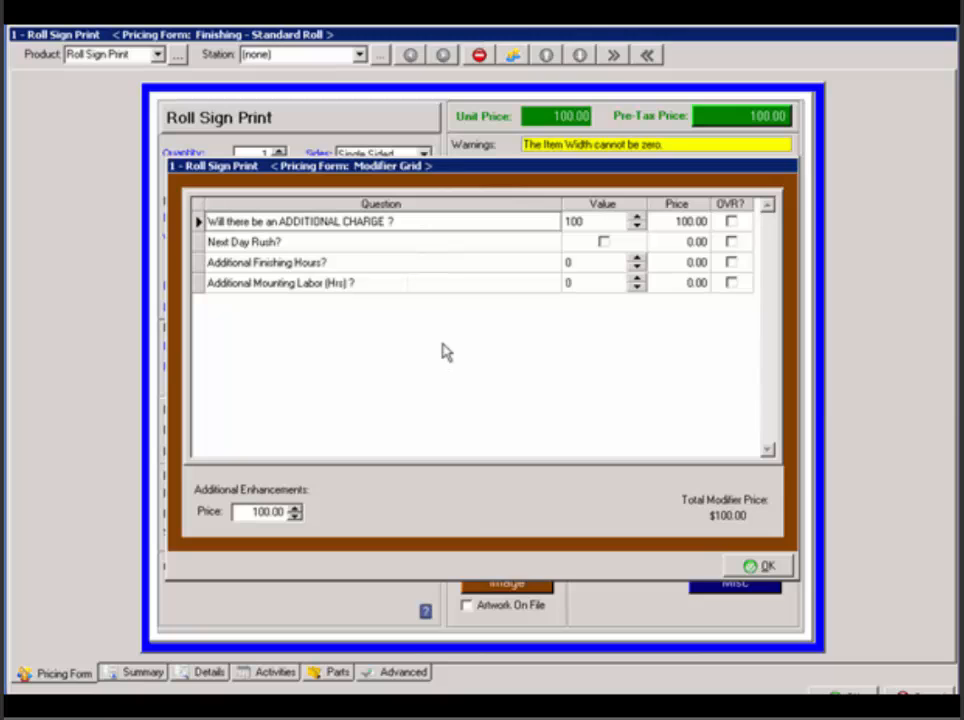
left_click(745, 566)
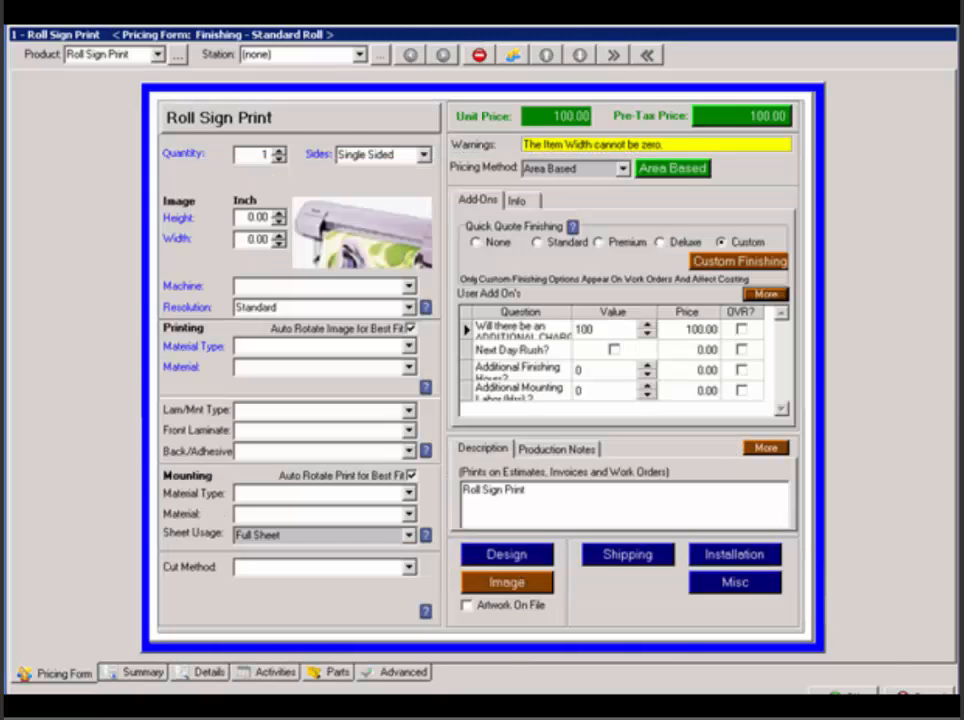
left_click(921, 693)
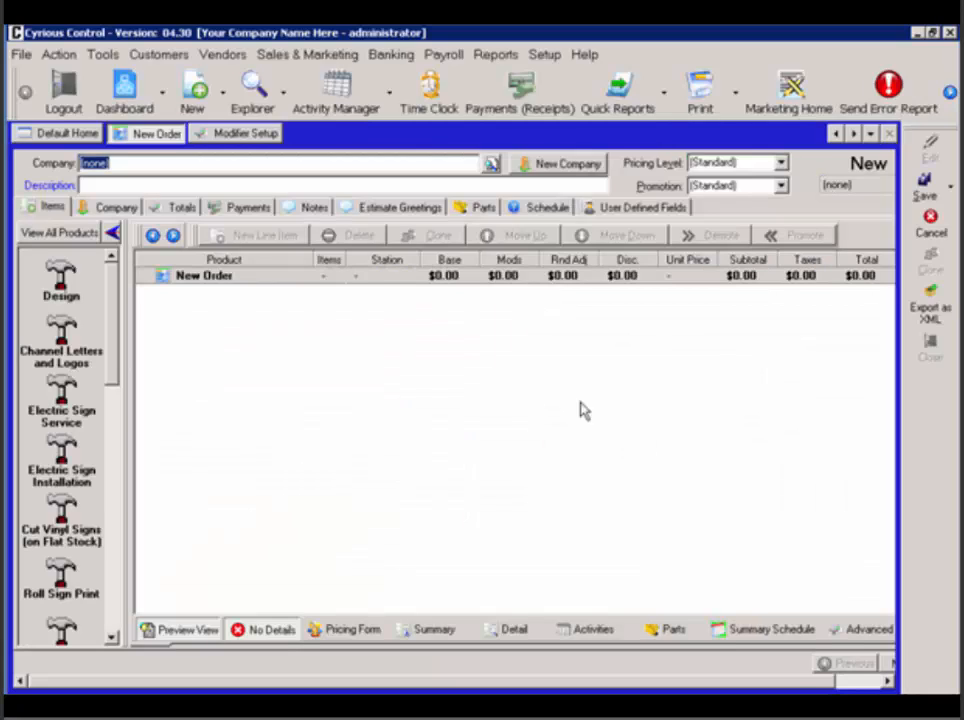
Set the Additional Charge modifier's sort level to 100 and save it.
left_click(212, 135)
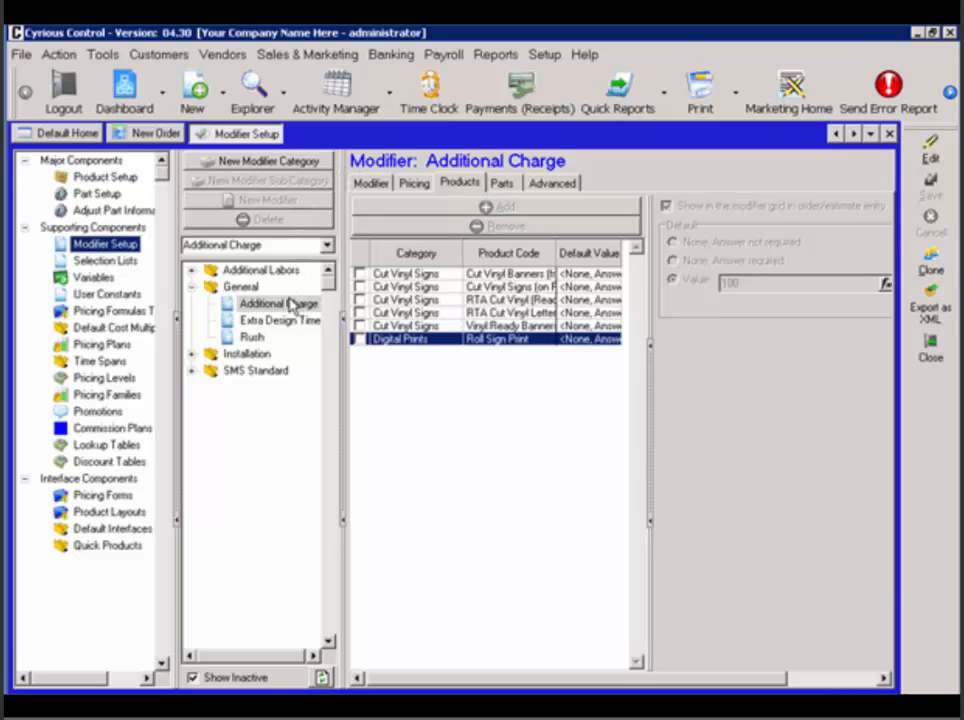
left_click(372, 184)
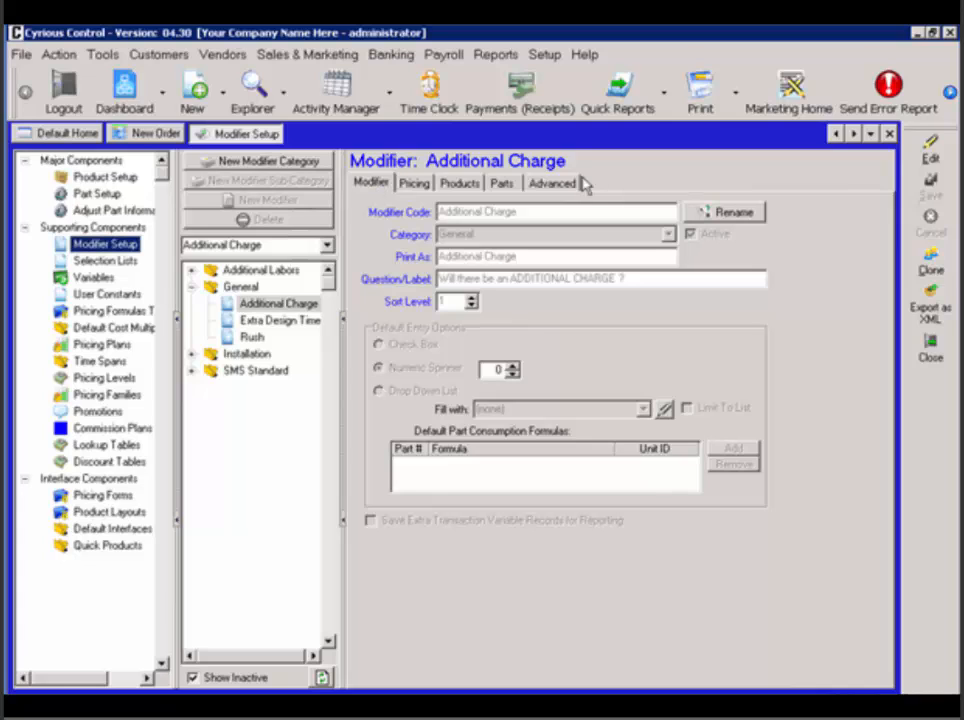
left_click(930, 148)
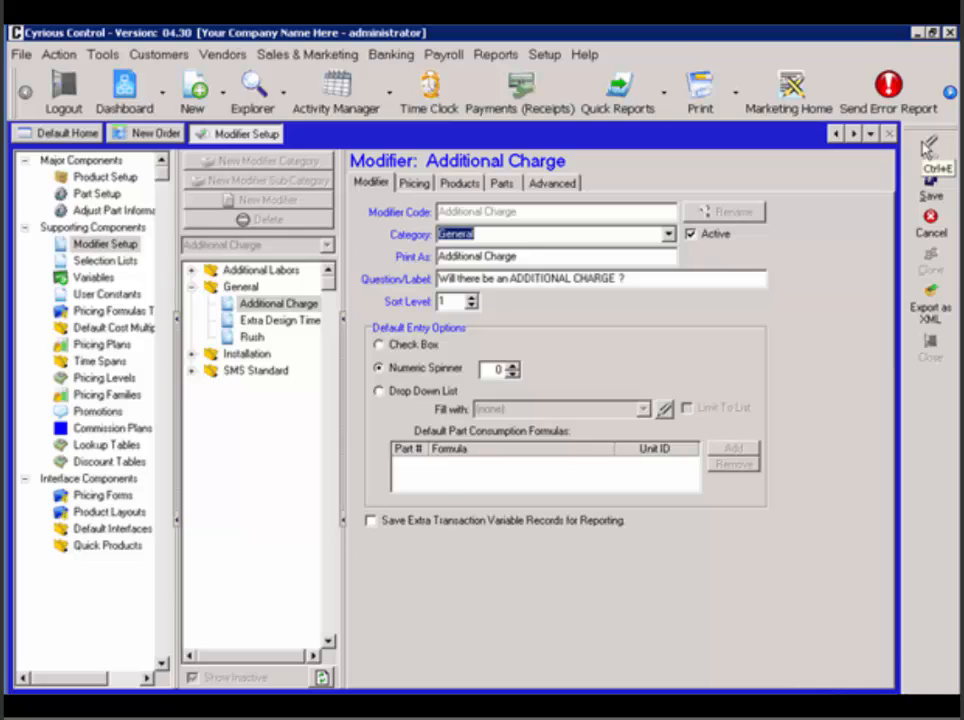
left_click(443, 300)
type("00")
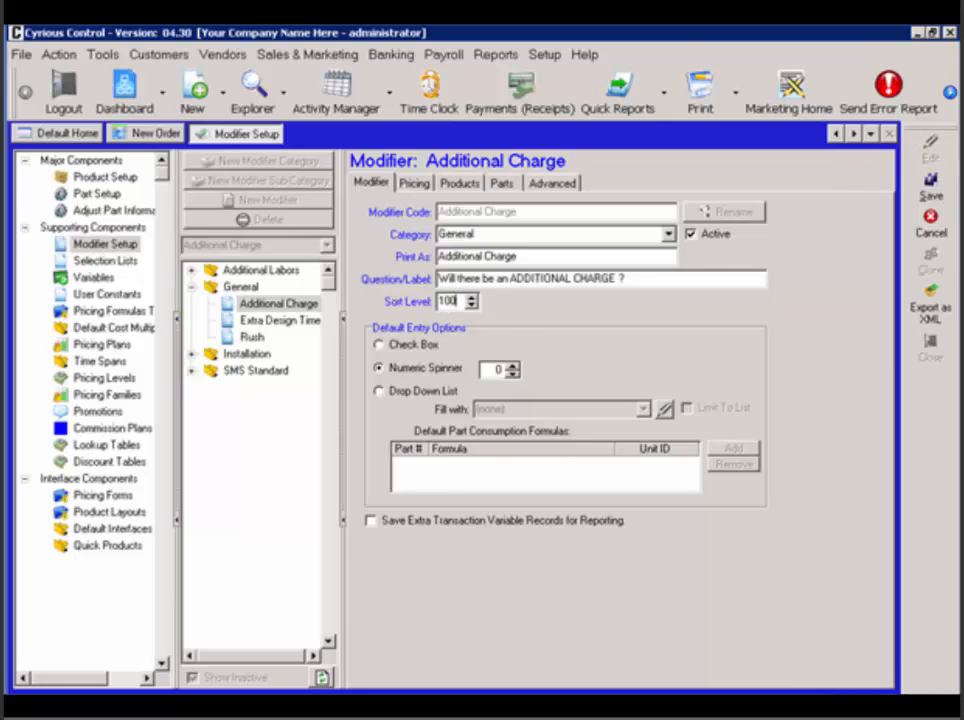
left_click(930, 182)
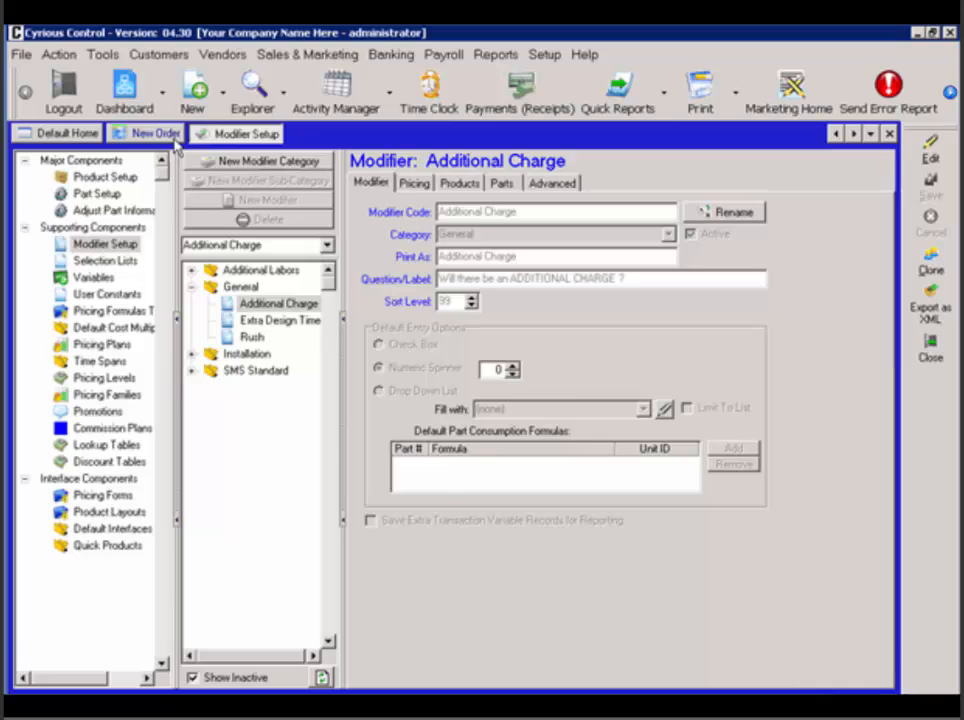
Check the modifier order on a new Roll Sign Print item and in its full grid, and cancel the item.
left_click(174, 138)
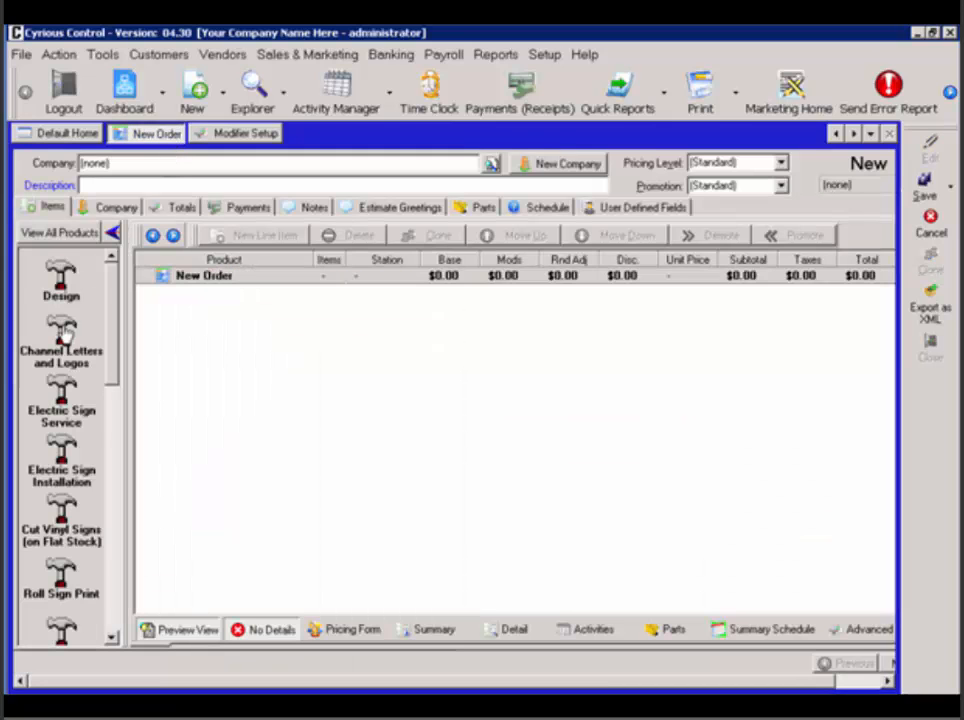
left_click(84, 594)
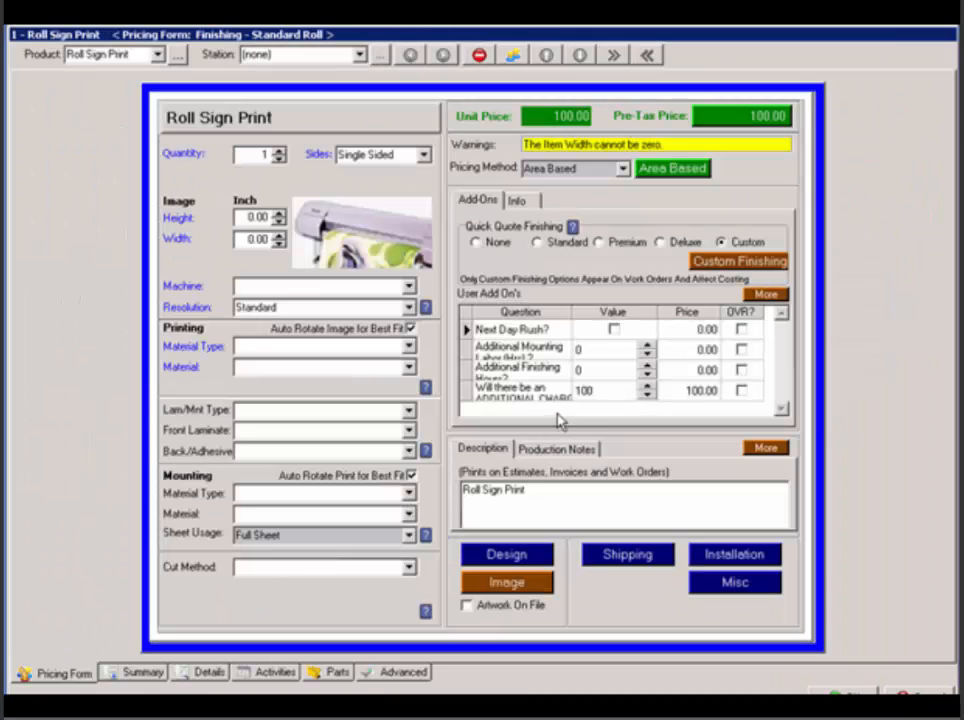
left_click(607, 391)
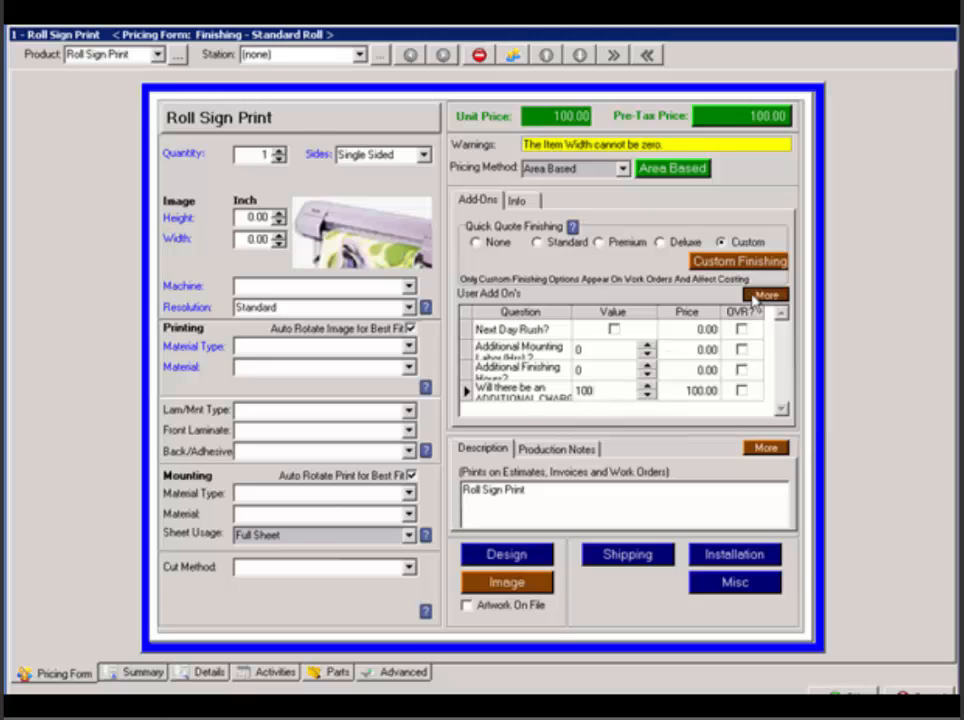
left_click(765, 294)
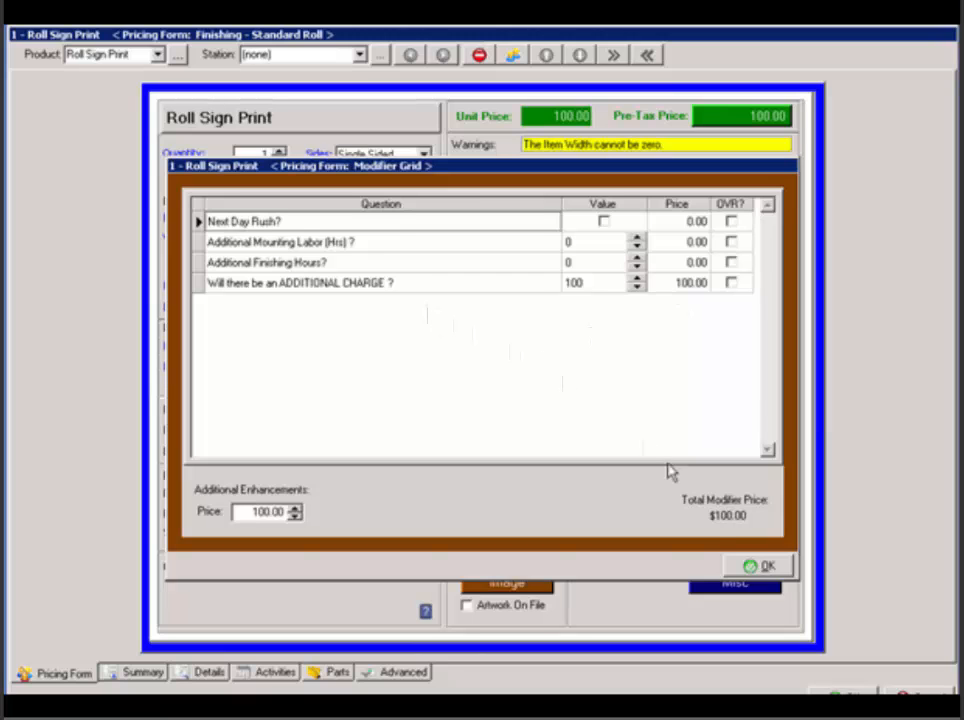
left_click(737, 566)
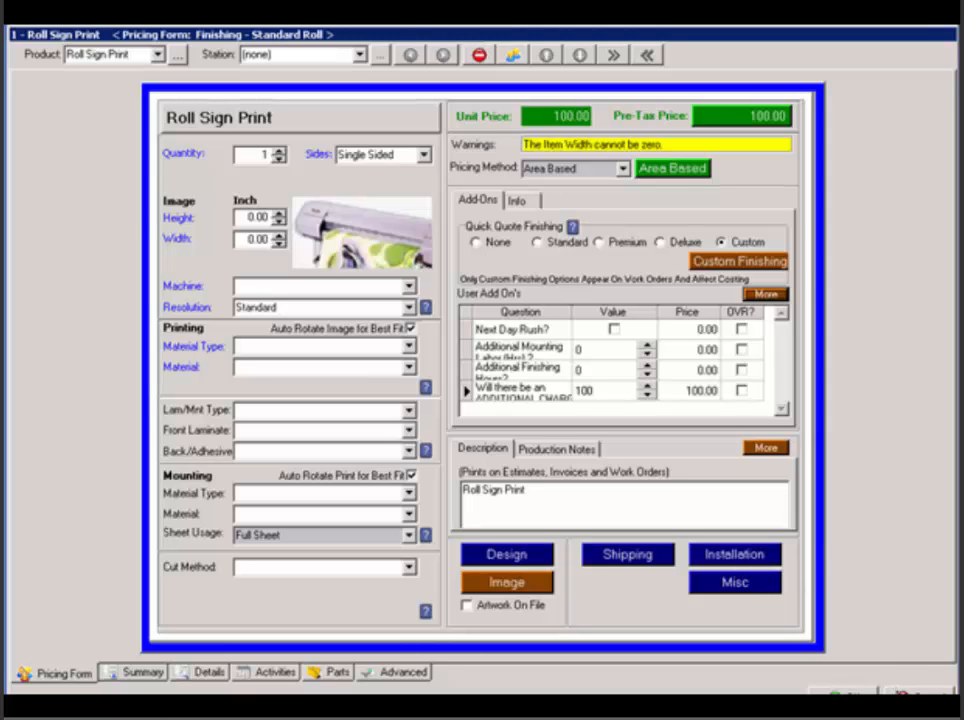
left_click(904, 694)
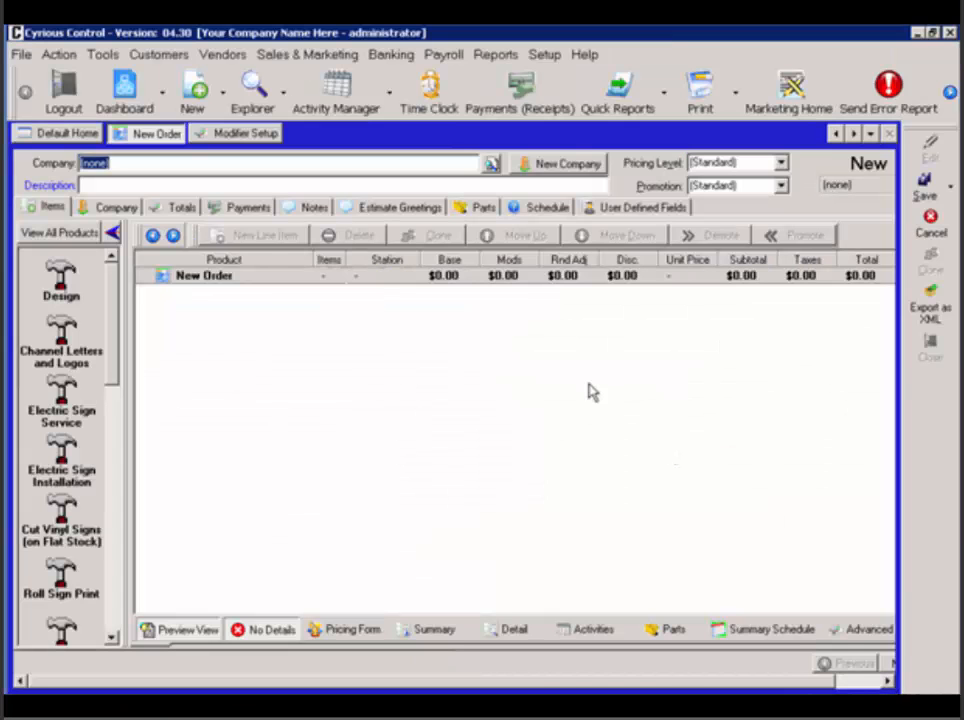
Remove the Roll Sign Print product from the Additional Charge modifier's product assignments and save the modifier.
left_click(242, 138)
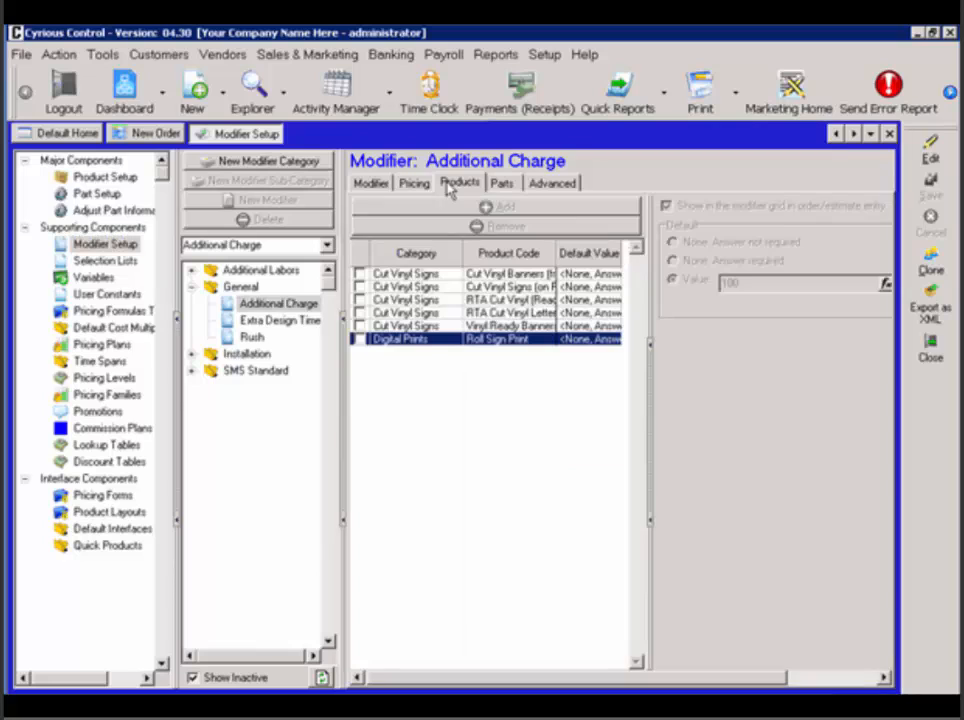
left_click(921, 170)
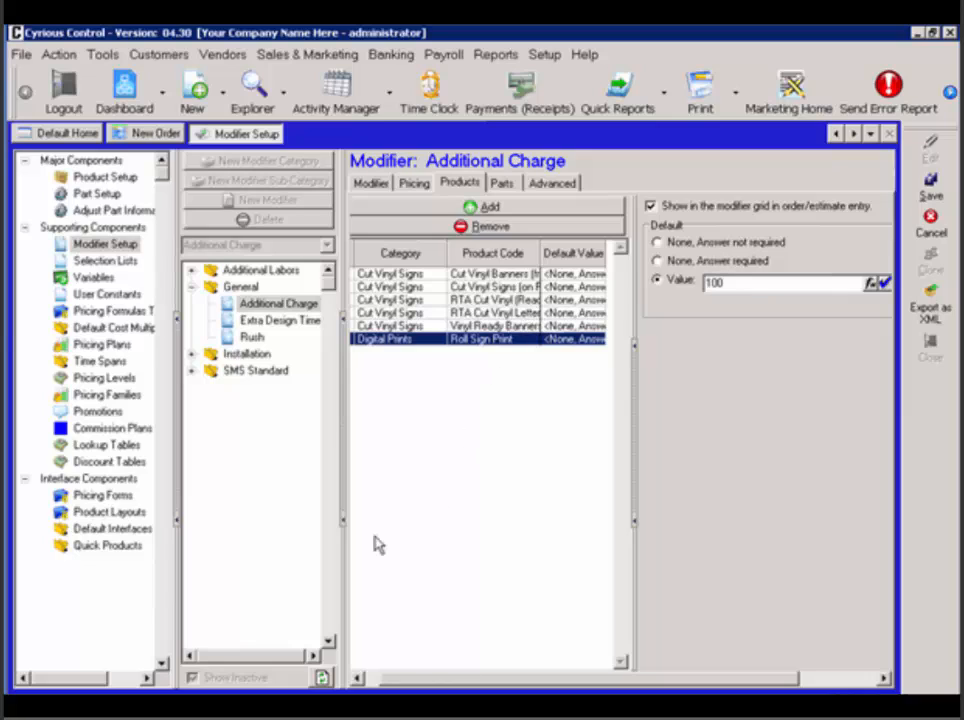
left_click_drag(432, 683, 383, 684)
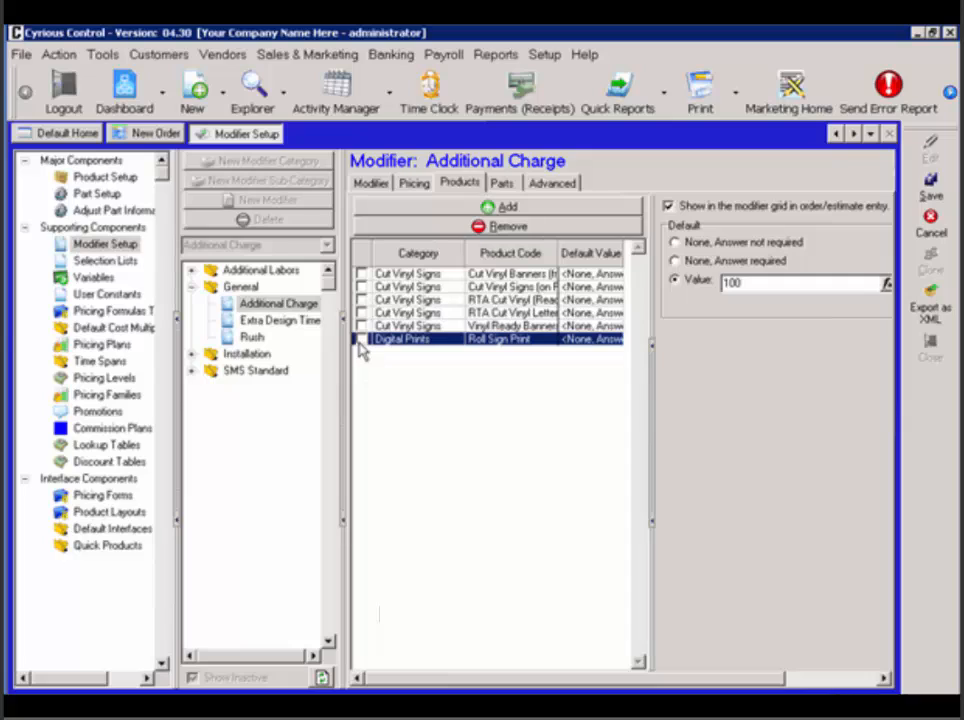
left_click(360, 340)
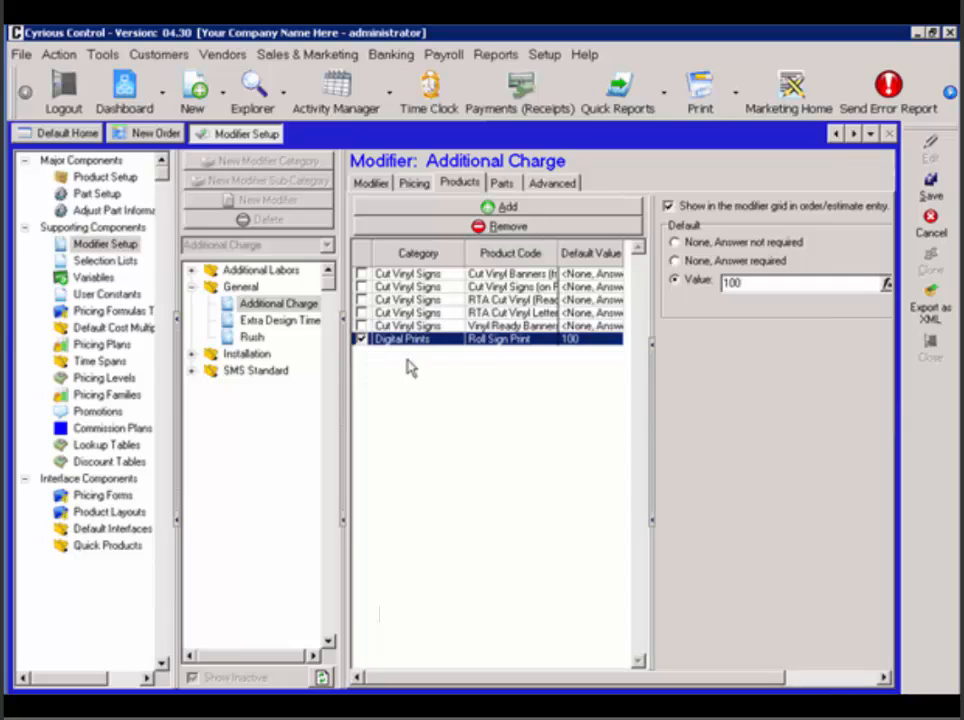
left_click(466, 228)
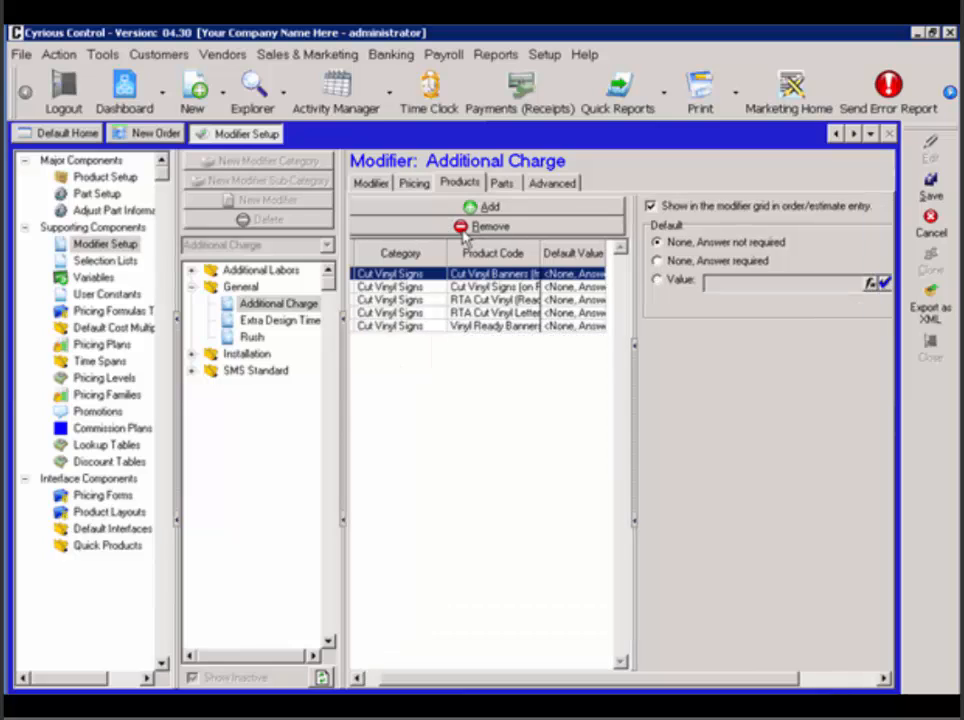
left_click(929, 188)
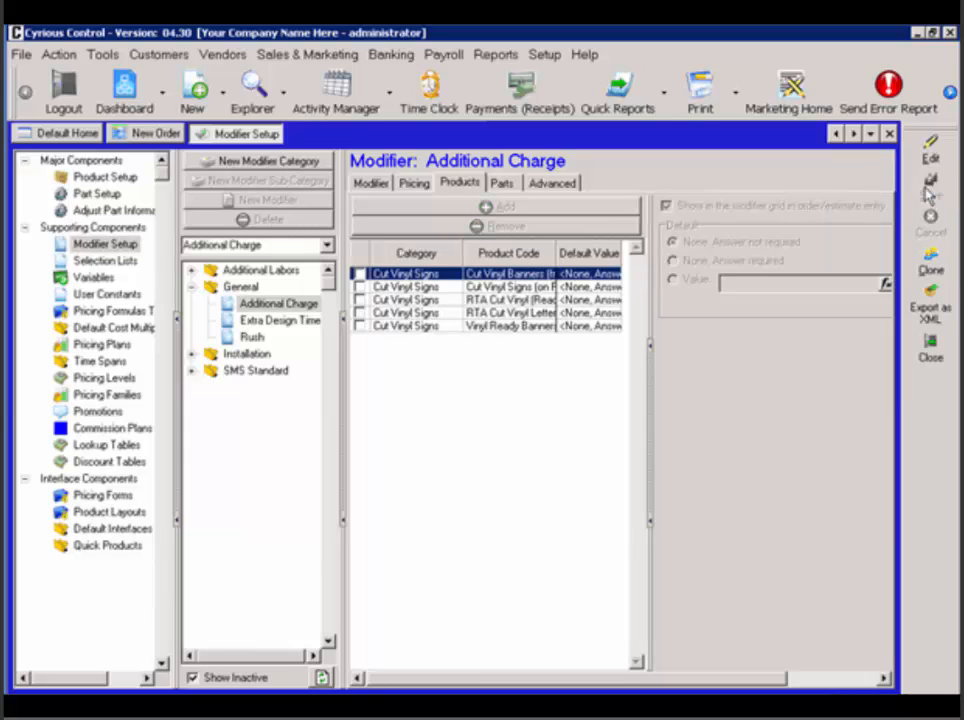
Add a Roll Sign Print item to the new order and check its full modifier grid for the Additional Charge modifier.
left_click(145, 133)
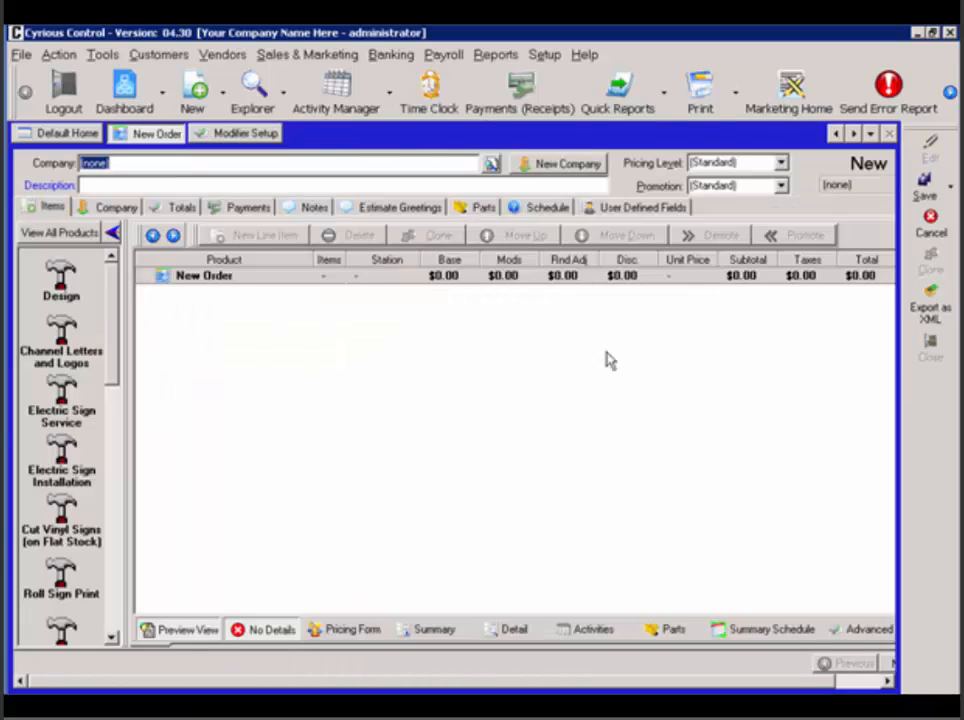
double_click(70, 596)
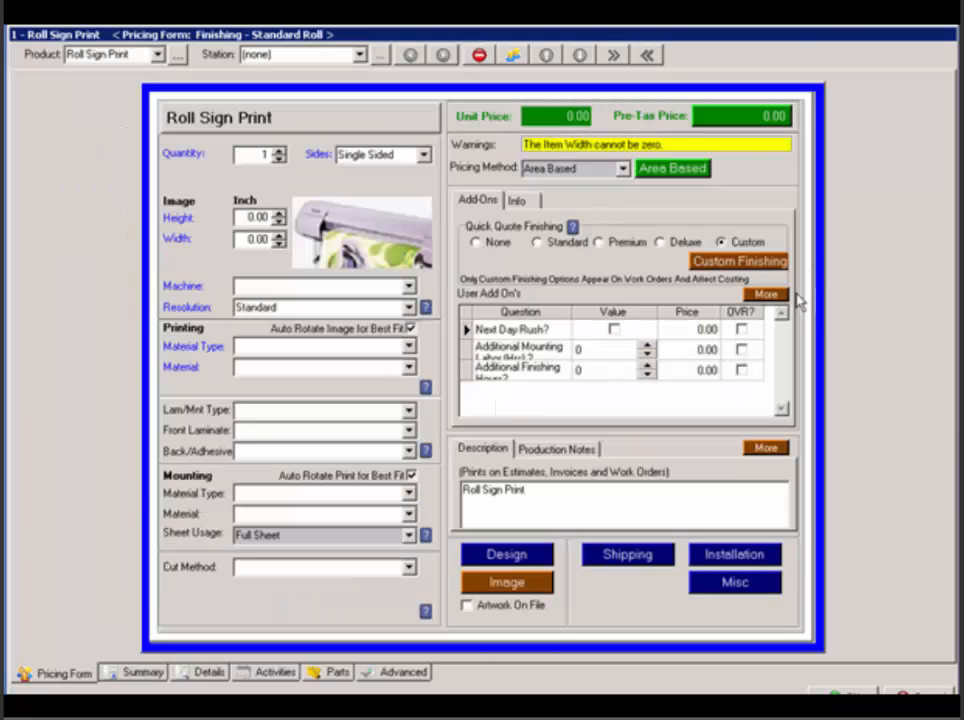
left_click(779, 296)
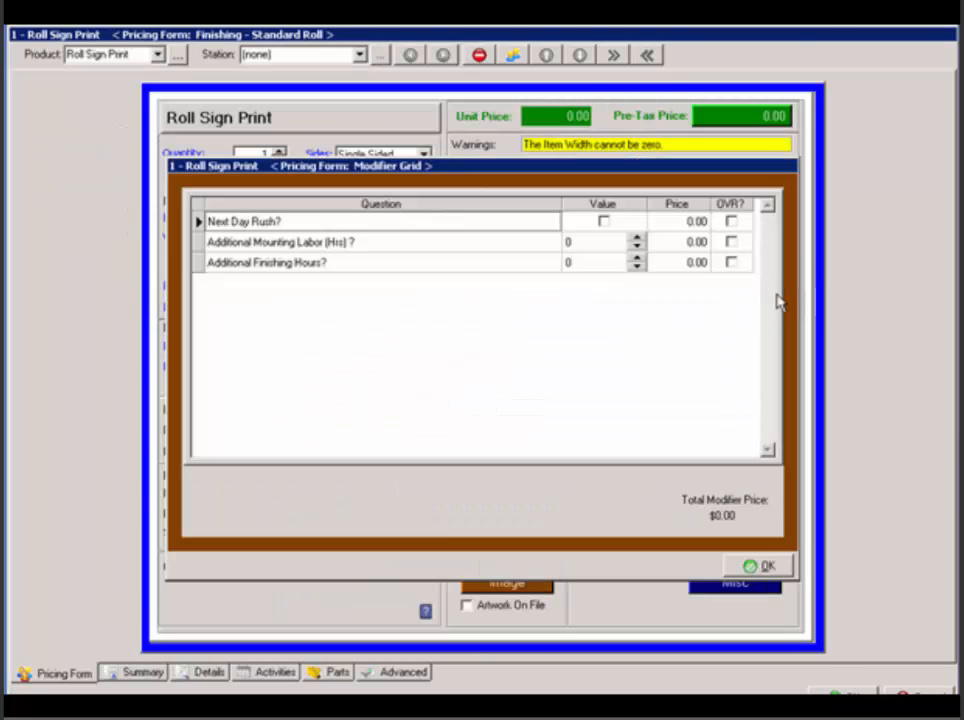